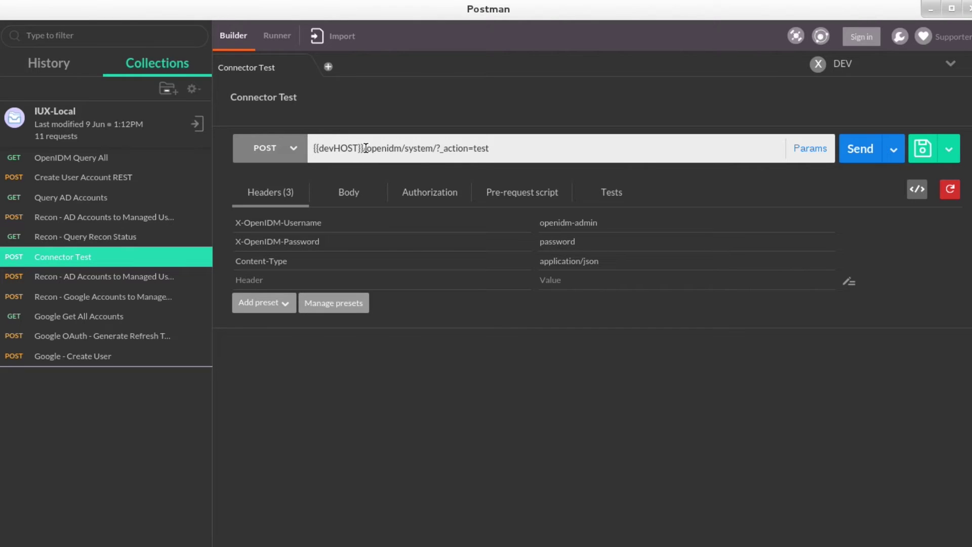
Open the Connector Test request in the IUX-Local collection
left_click(863, 162)
Highlight the google connector entry in the test response, then bring the gedit config files forward
left_click(510, 452)
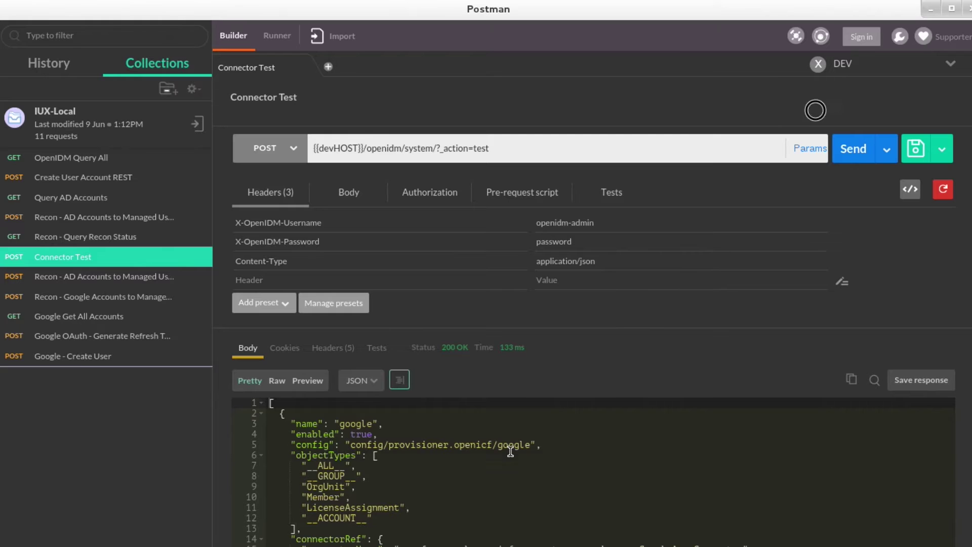
scroll(509, 452, "down", 3)
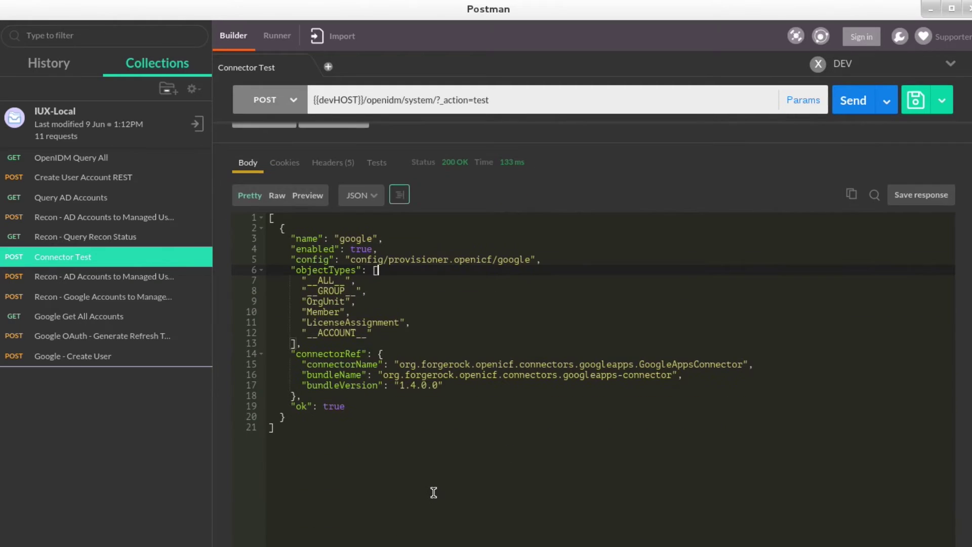
left_click_drag(425, 475, 252, 214)
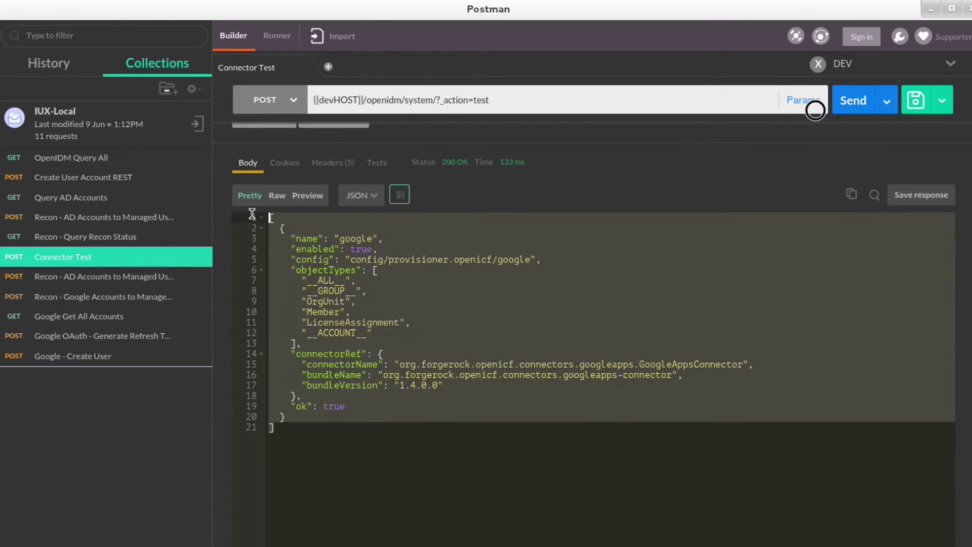
left_click(287, 416)
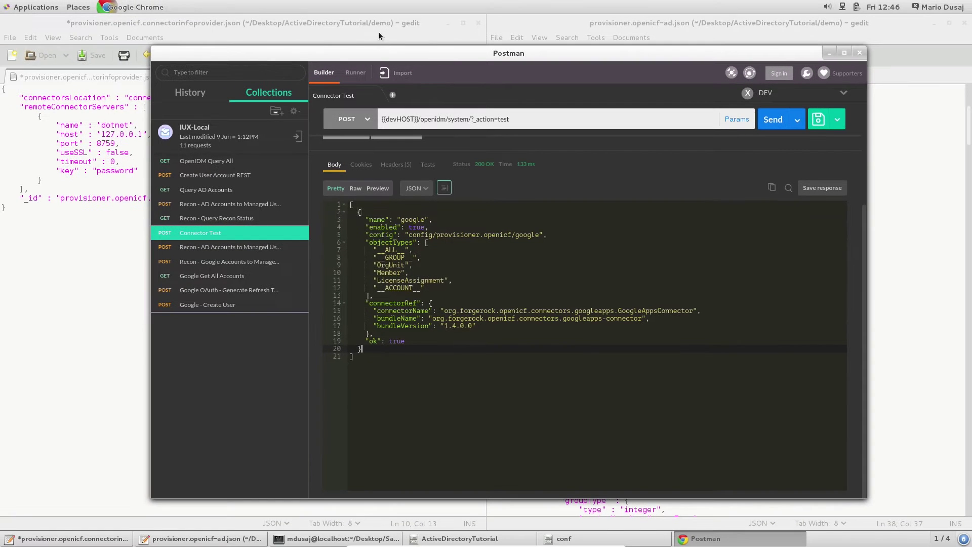
left_click(379, 32)
Switch from the Active Directory provisioner config to provisioner.openicf.connectorinfoprovider.json in gedit
left_click(746, 29)
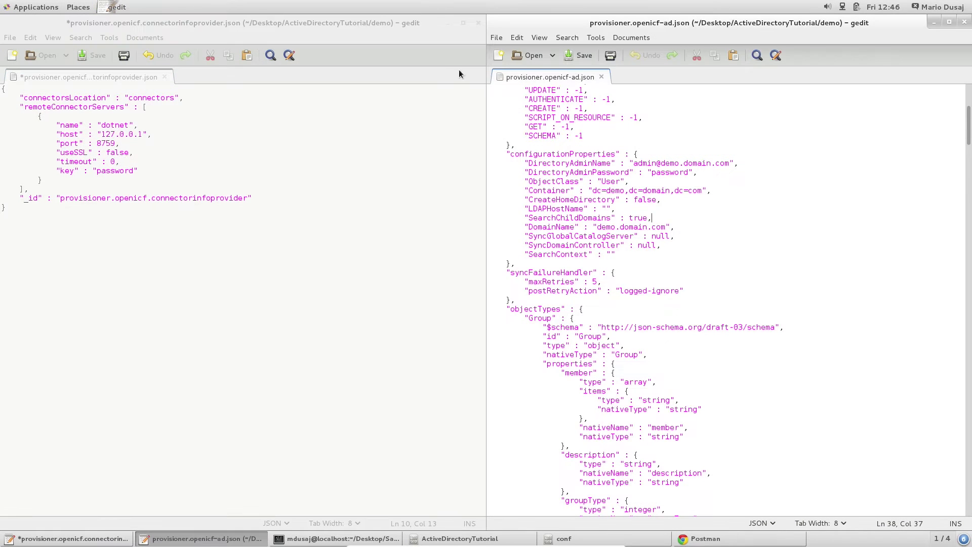
left_click(279, 218)
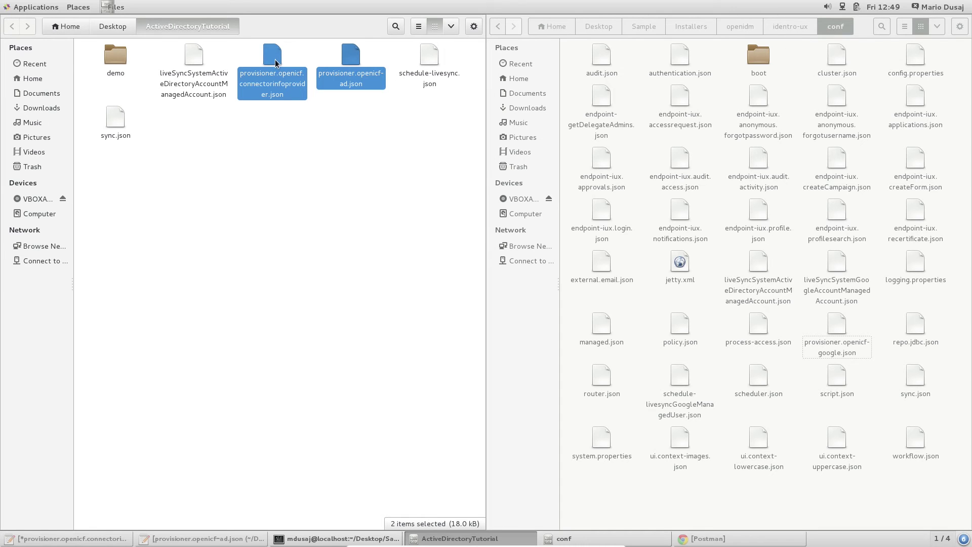
Group both provisioner JSON files into Untitled Folder and paste copies into OpenIDM's conf folder
key("ctrl+alt+n")
left_click(431, 101)
double_click(429, 56)
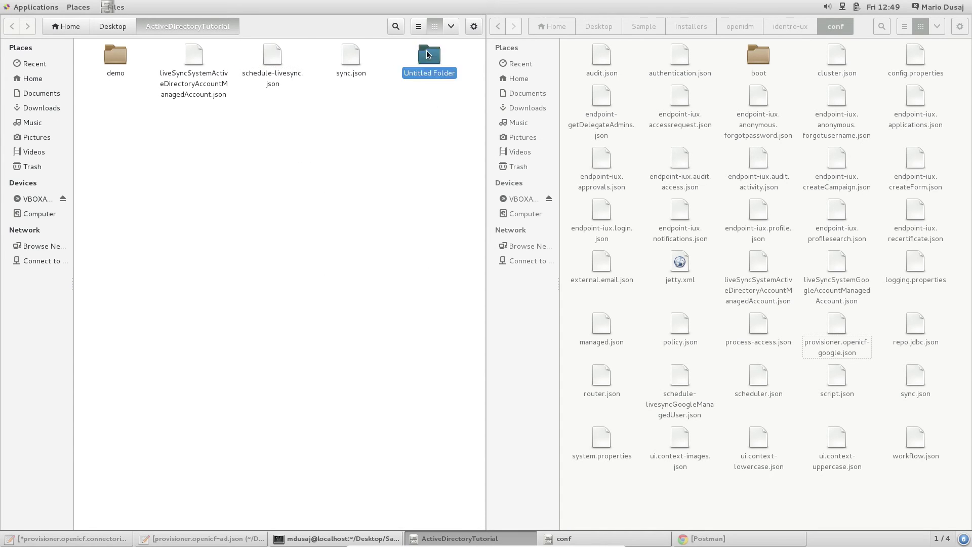
right_click(120, 80)
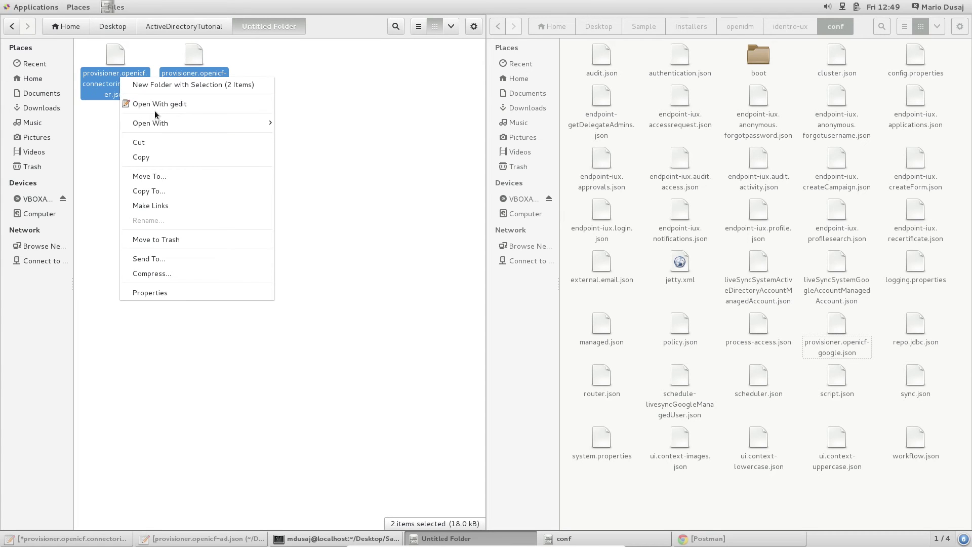
left_click(159, 157)
right_click(727, 268)
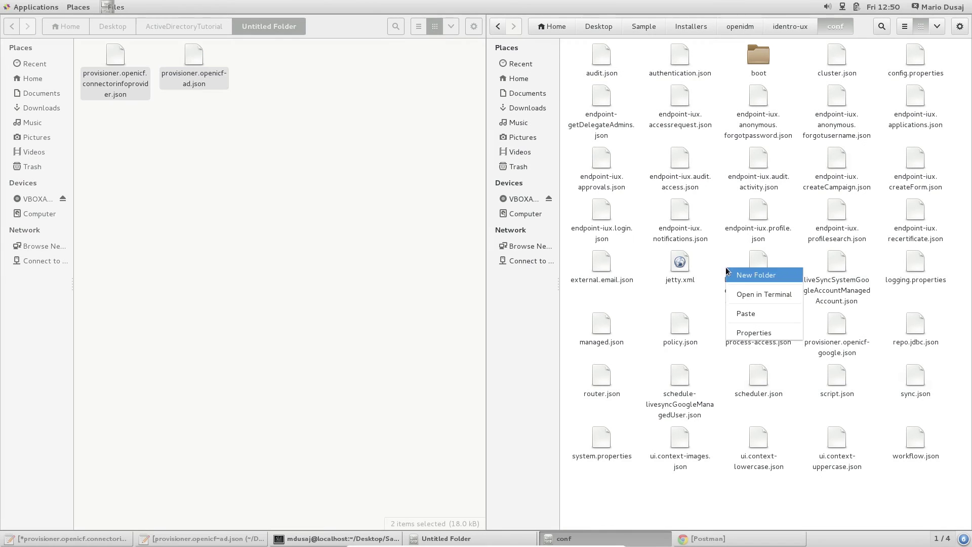
left_click(750, 311)
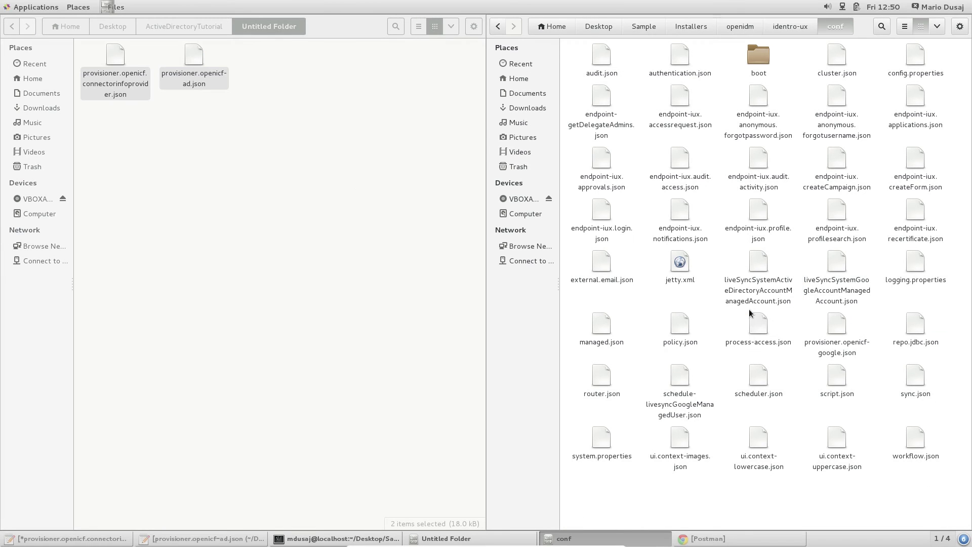
Minimize the Untitled Folder, conf and terminal windows and return to Postman
double_click(357, 25)
left_click(616, 52)
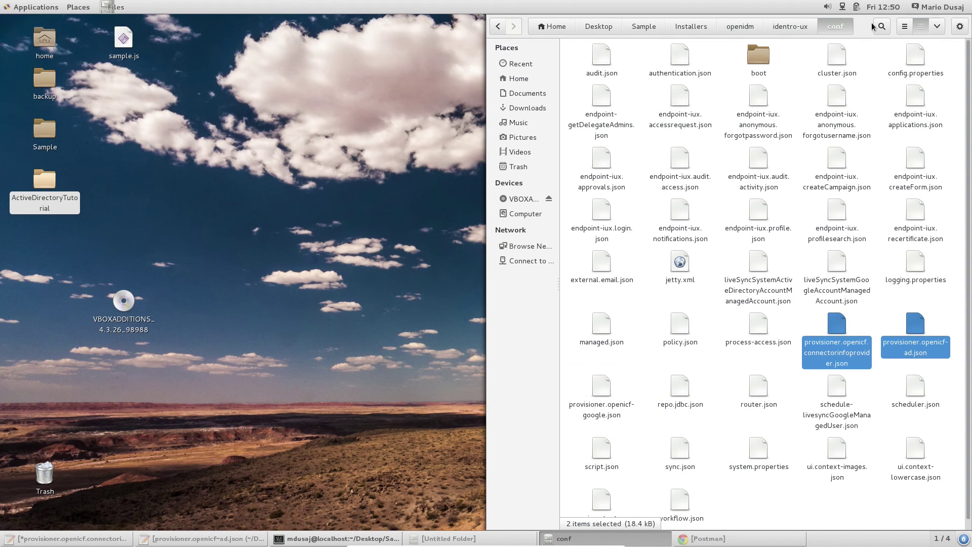
left_click_drag(870, 22, 894, 68)
left_click(934, 53)
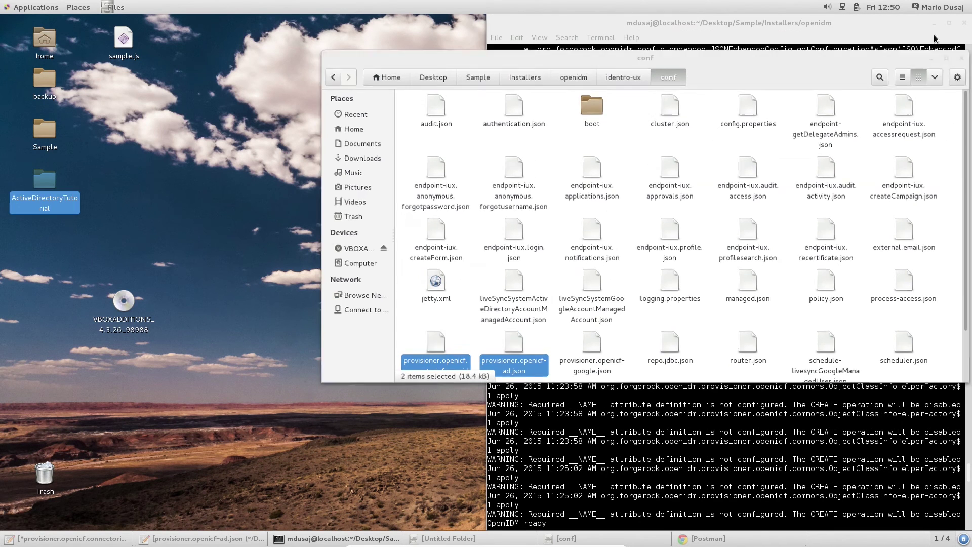
left_click(932, 22)
left_click(364, 192)
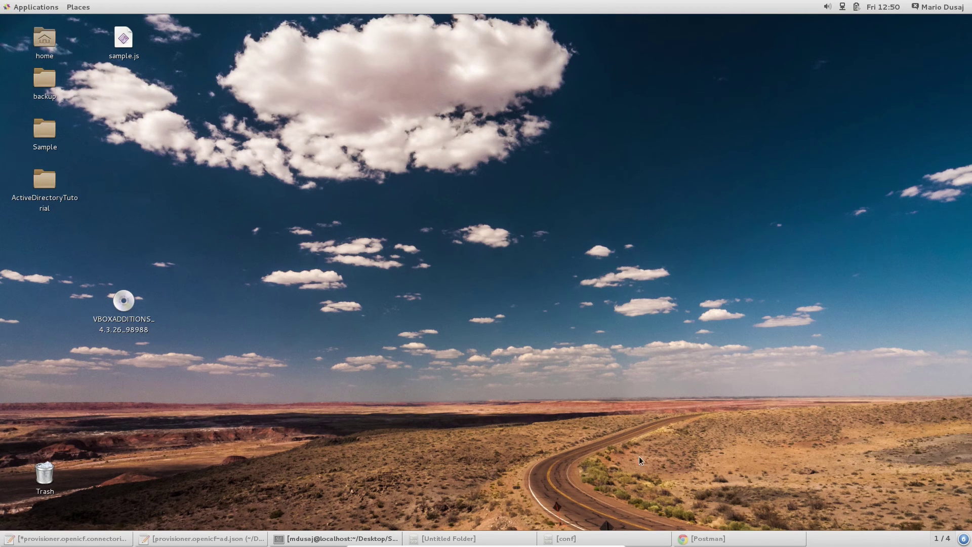
left_click(789, 540)
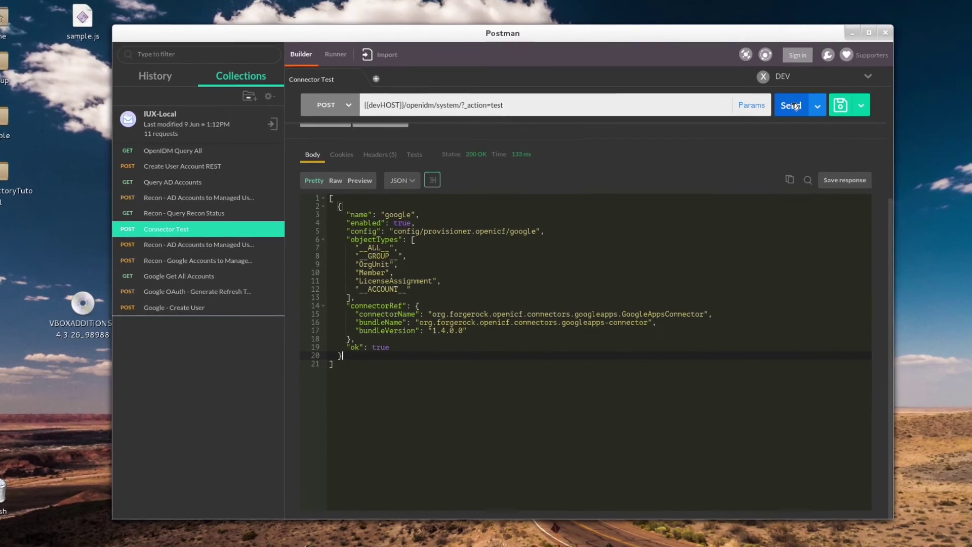
Rerun the connector test and highlight the google and ActiveDirectory connector entries in the response
left_click(794, 106)
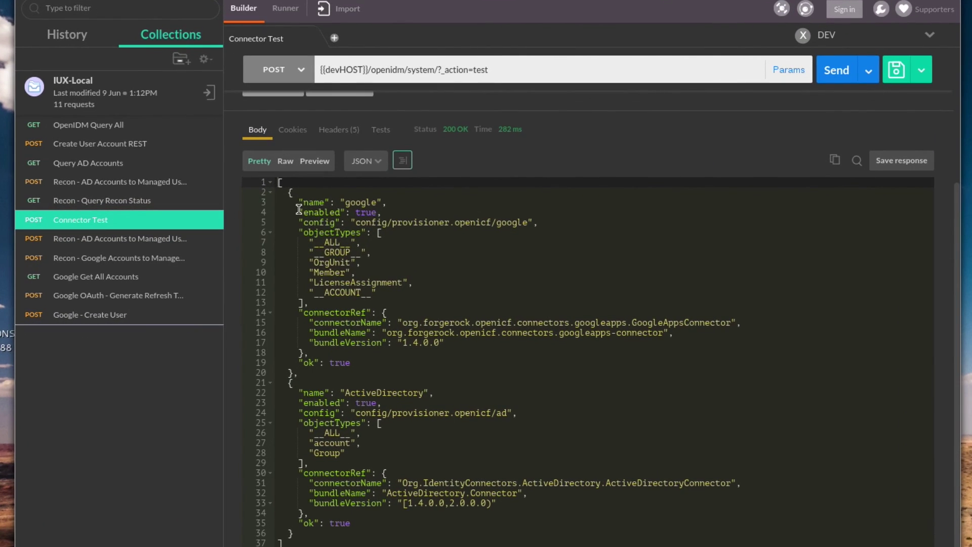
left_click_drag(289, 193, 551, 375)
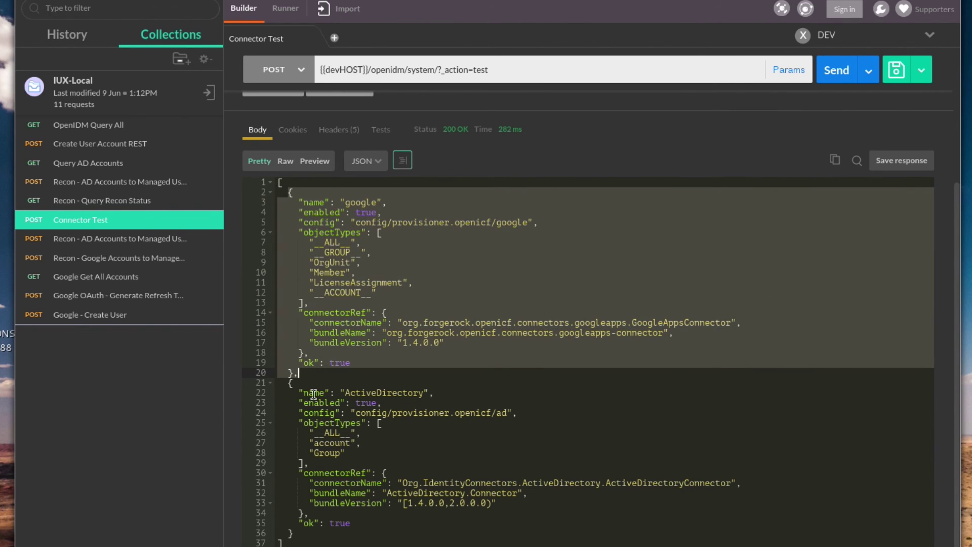
scroll(553, 369, "down", 1)
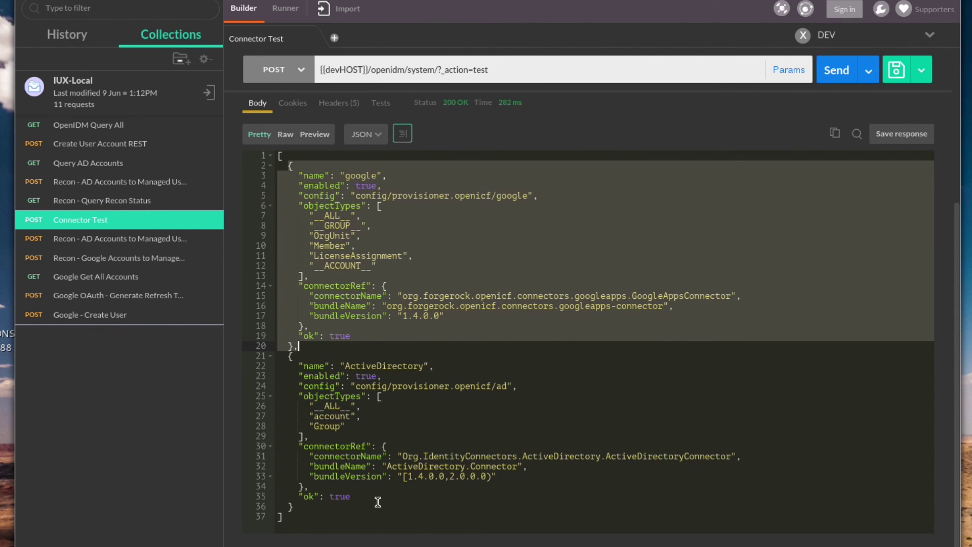
left_click_drag(377, 502, 266, 355)
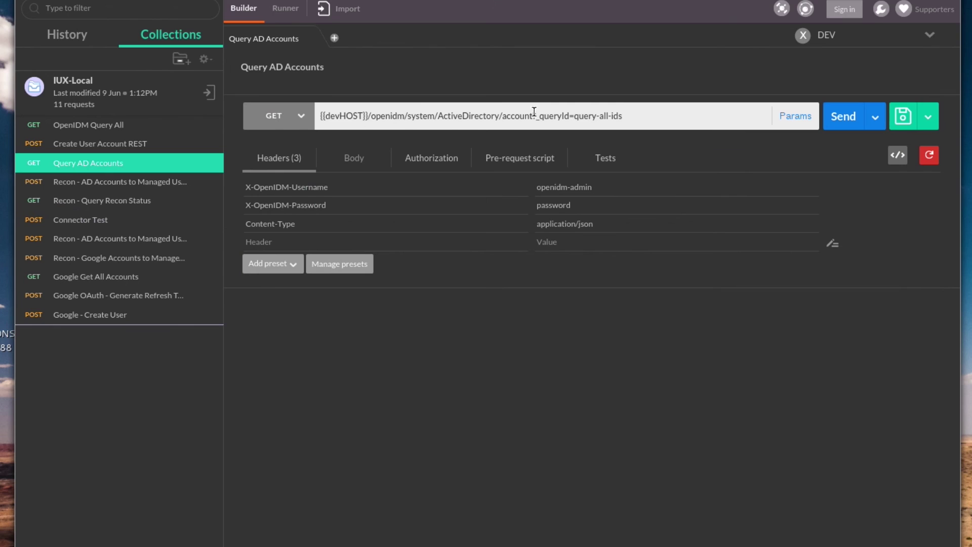
Highlight ActiveDirectory, account and query-all-ids in the Query AD Accounts request URL
double_click(467, 115)
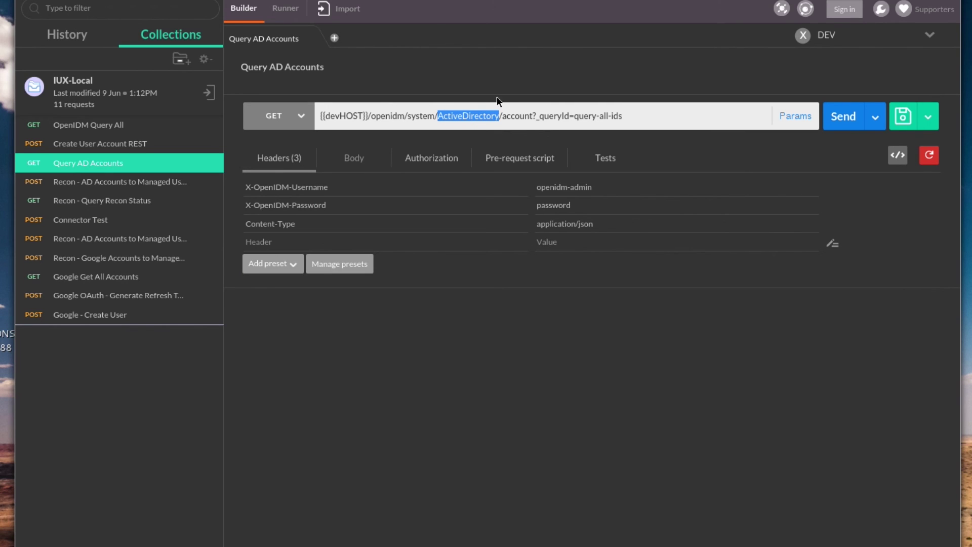
double_click(517, 116)
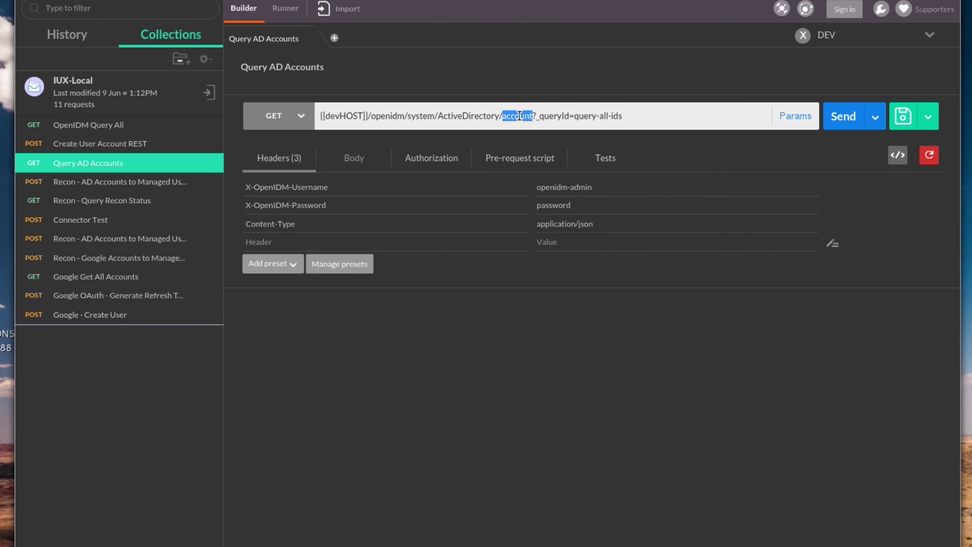
left_click_drag(575, 116, 702, 121)
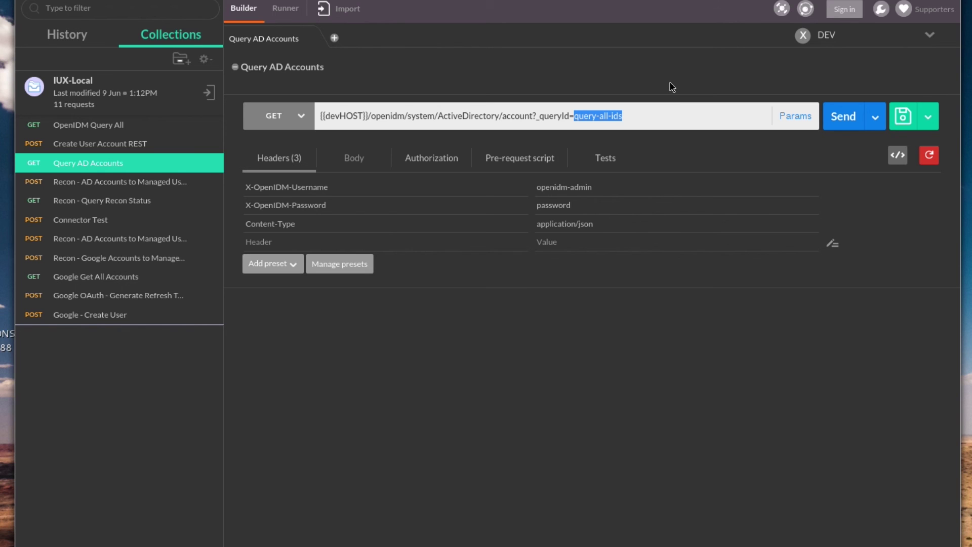
left_click(298, 166)
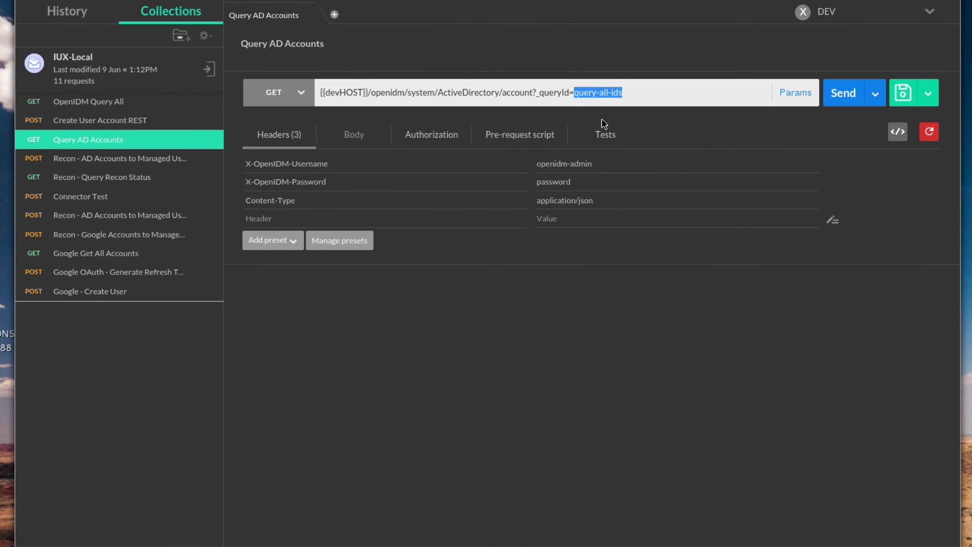
Send the Query AD Accounts request and scroll through the 11 returned account GUIDs
left_click(641, 91)
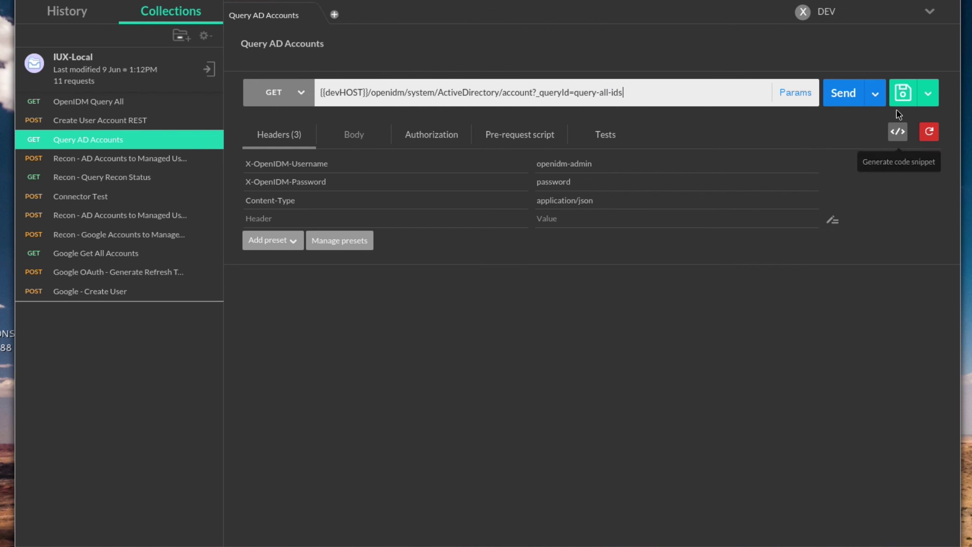
left_click(843, 93)
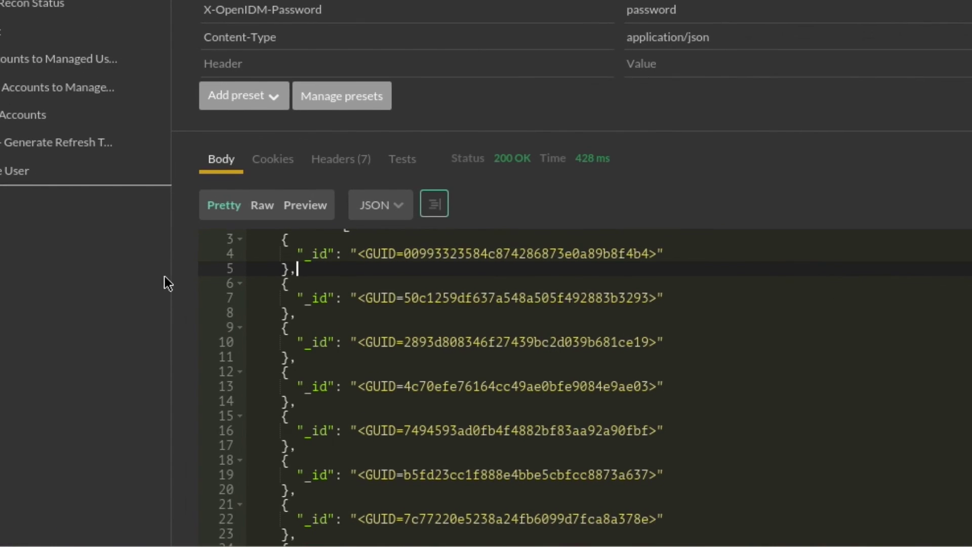
scroll(205, 405, "down", 6)
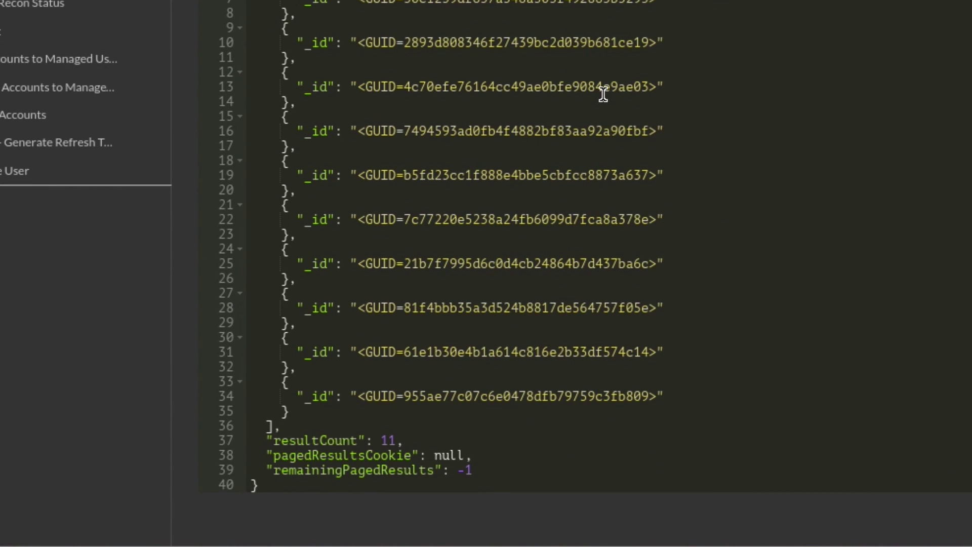